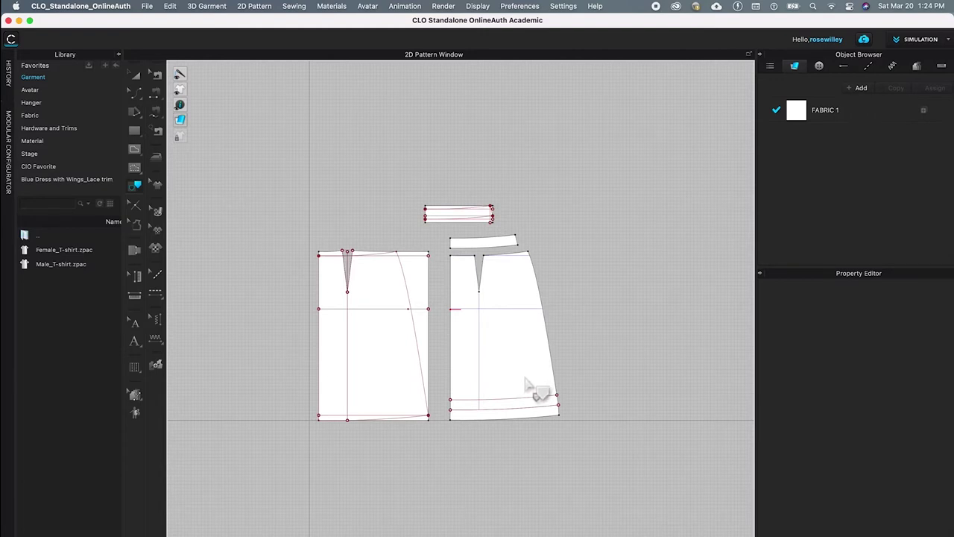
# - Zoom into the 2D pattern window and pan to centre the right skirt piece and its waistband
pyautogui.scroll(2, 518, 330)
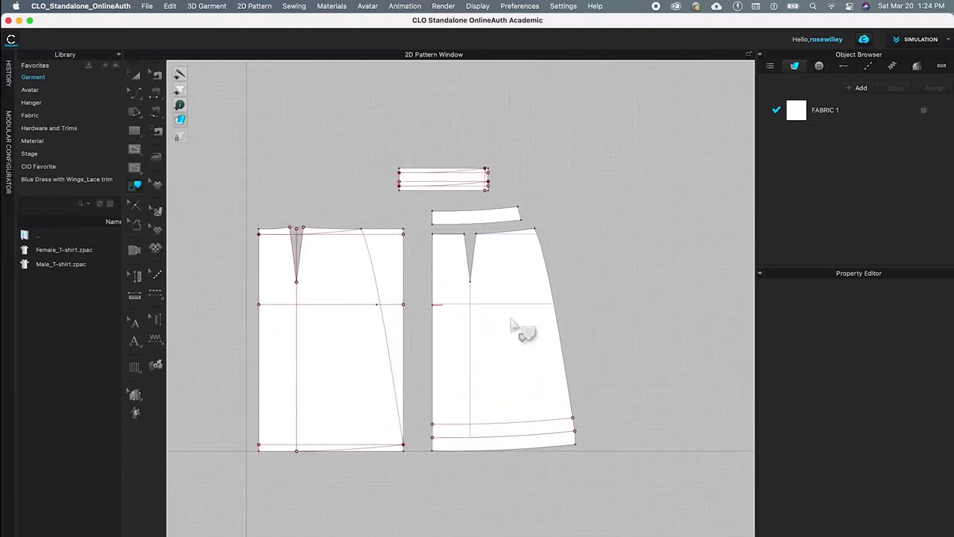
pyautogui.scroll(1, 517, 329)
pyautogui.scroll(2, 517, 325)
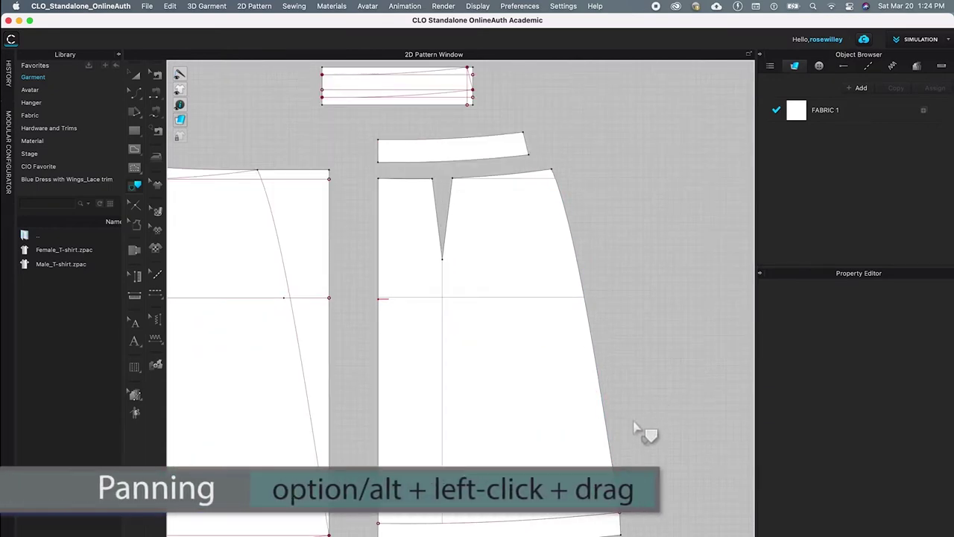
pyautogui.keyDown('alt'); pyautogui.moveTo(648, 418); pyautogui.dragTo(668, 373); pyautogui.keyUp('alt')
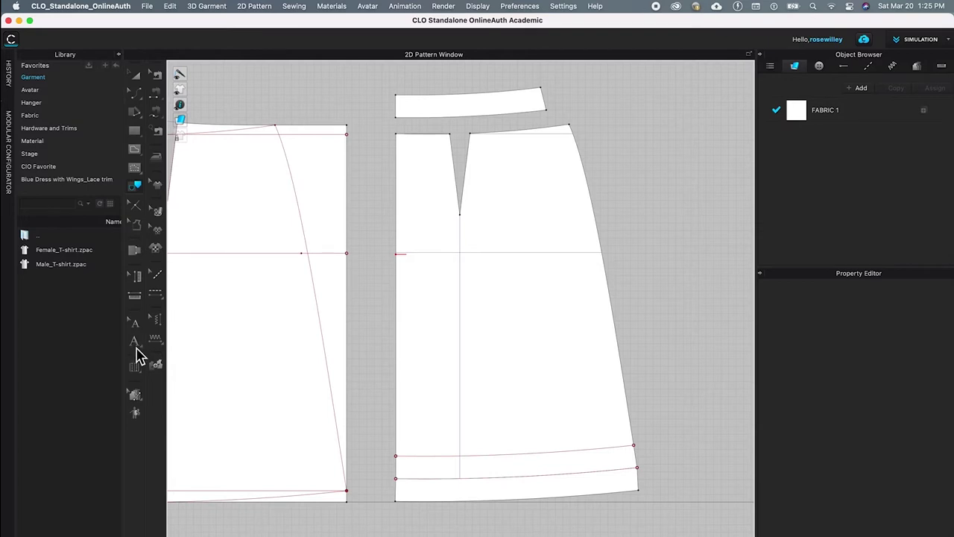
# - Place a pattern symbol on the left edge of the right skirt piece
pyautogui.click(137, 346)
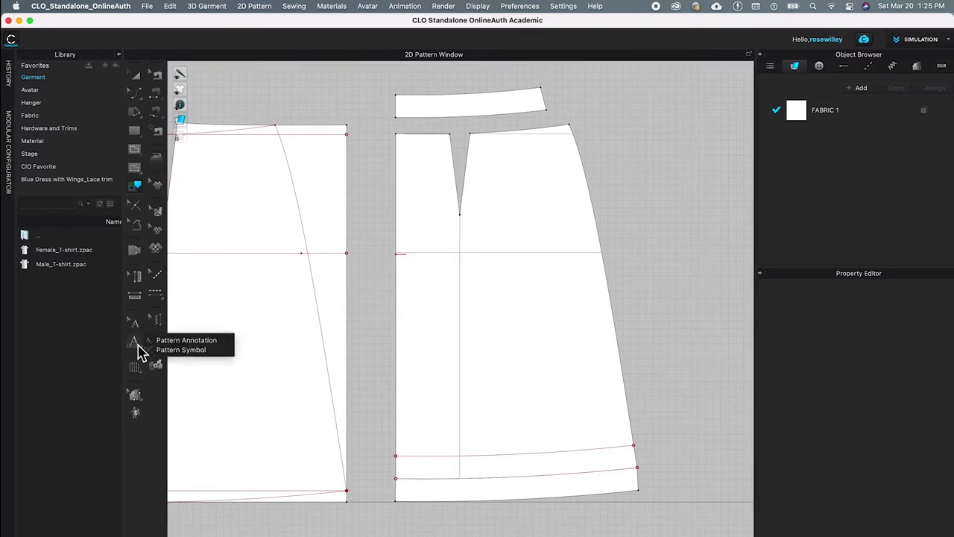
pyautogui.click(182, 352)
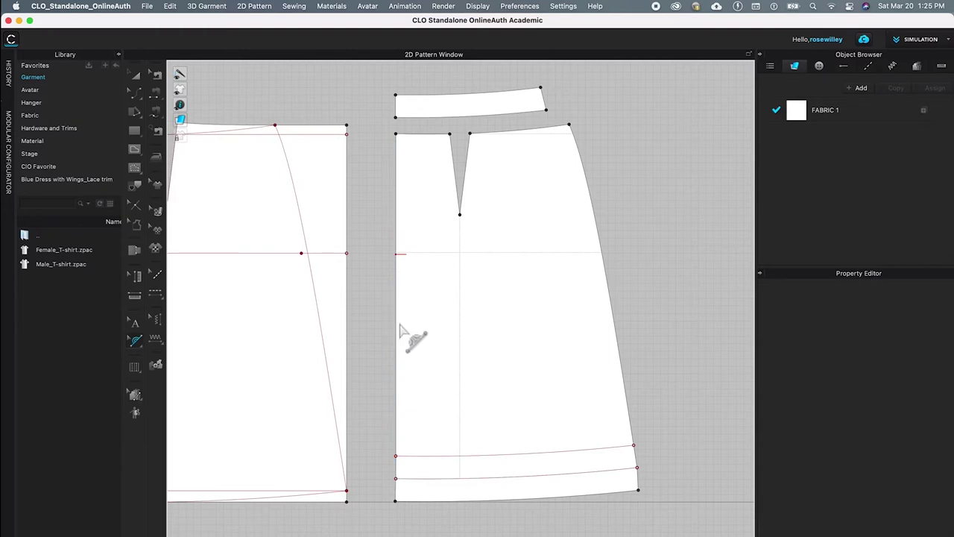
pyautogui.click(396, 325)
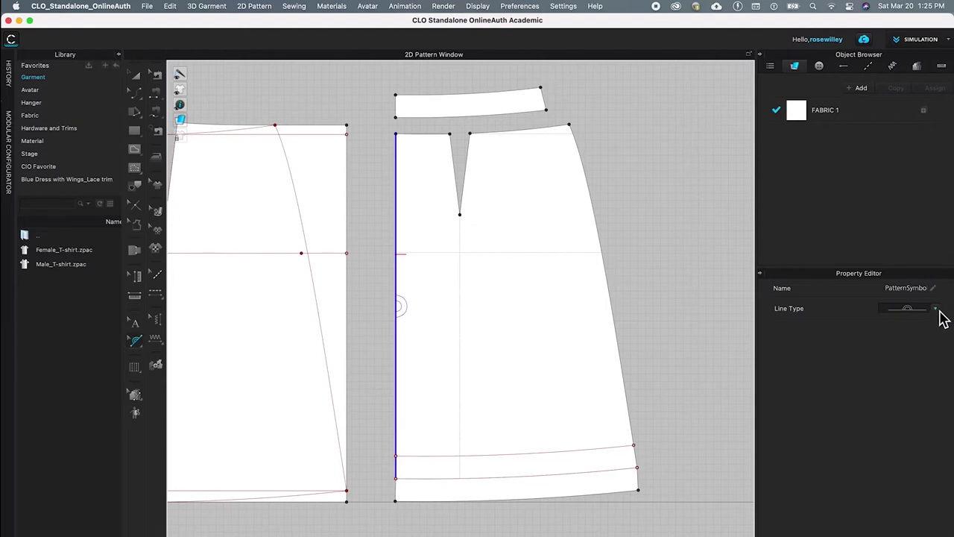
# - Change the skirt-edge symbol's Line Type to the arrow style
pyautogui.click(937, 309)
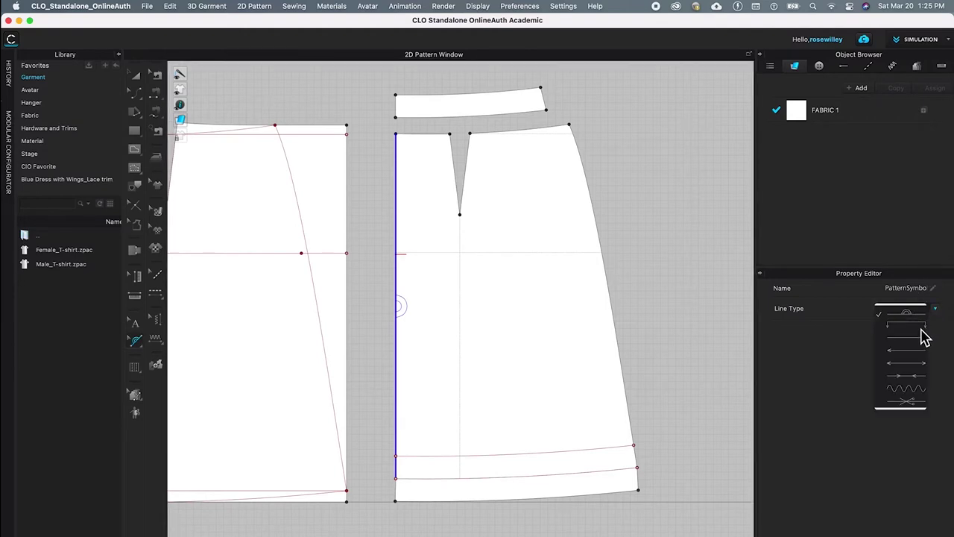
pyautogui.click(904, 337)
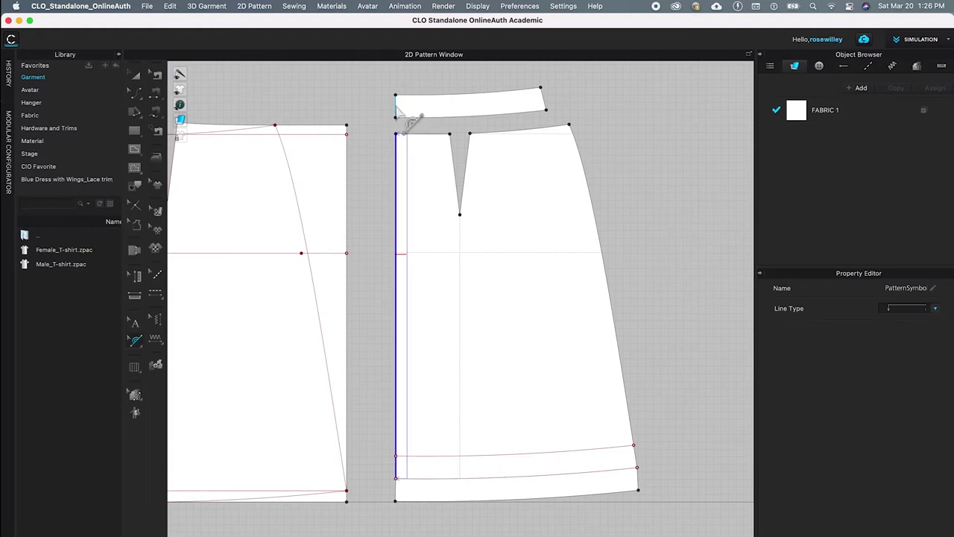
# - Add a pattern symbol with the arrow line type to the waistband's left edge
pyautogui.click(396, 109)
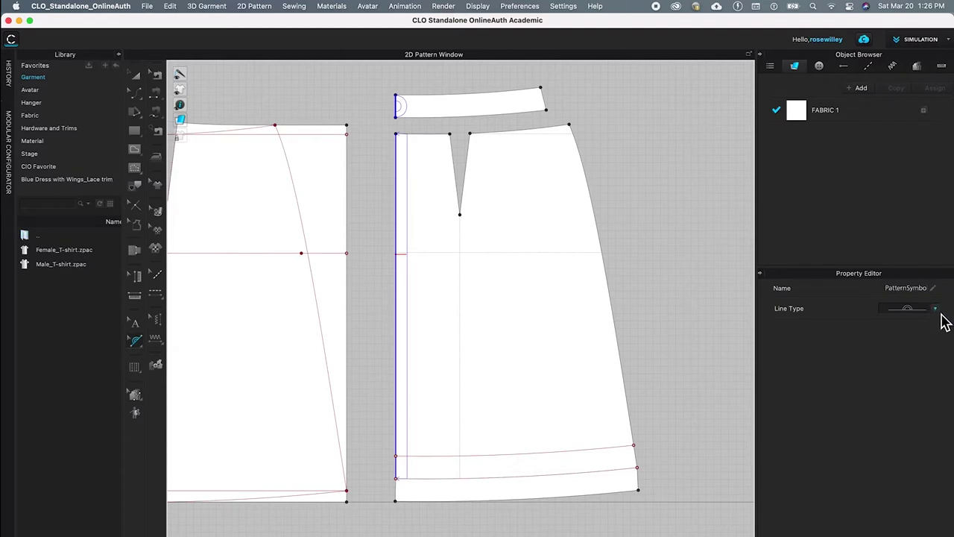
pyautogui.click(937, 309)
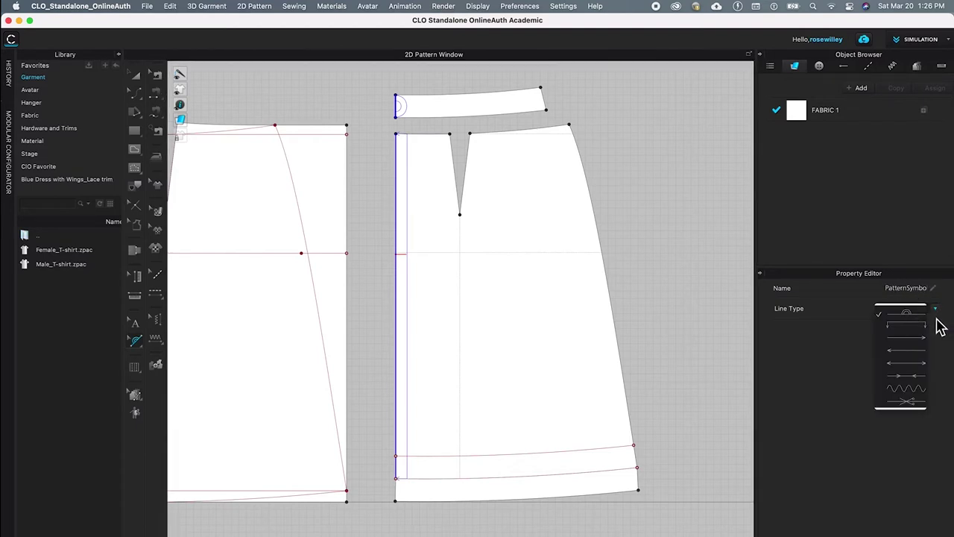
pyautogui.click(911, 328)
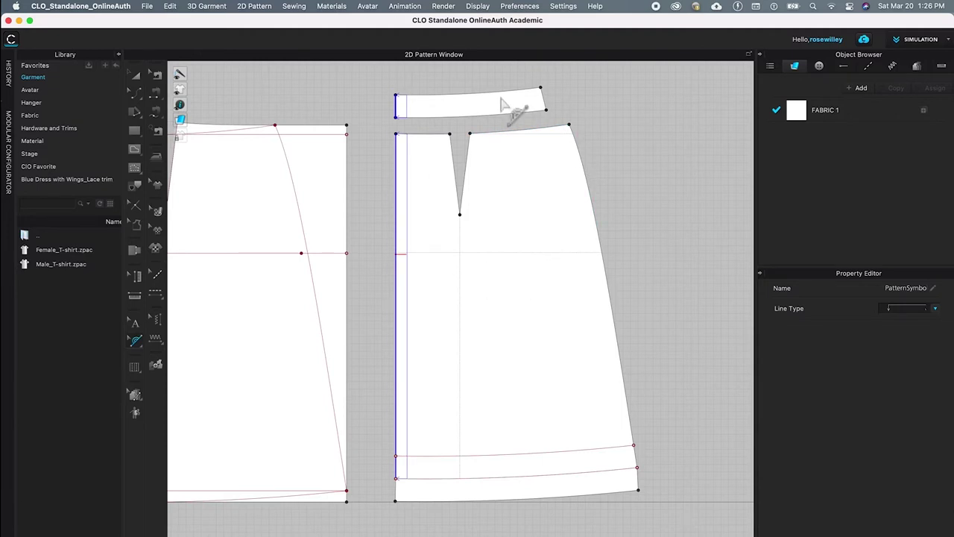
# - Add a 'Hip Line' text annotation on the right skirt piece's hip line
pyautogui.click(135, 340)
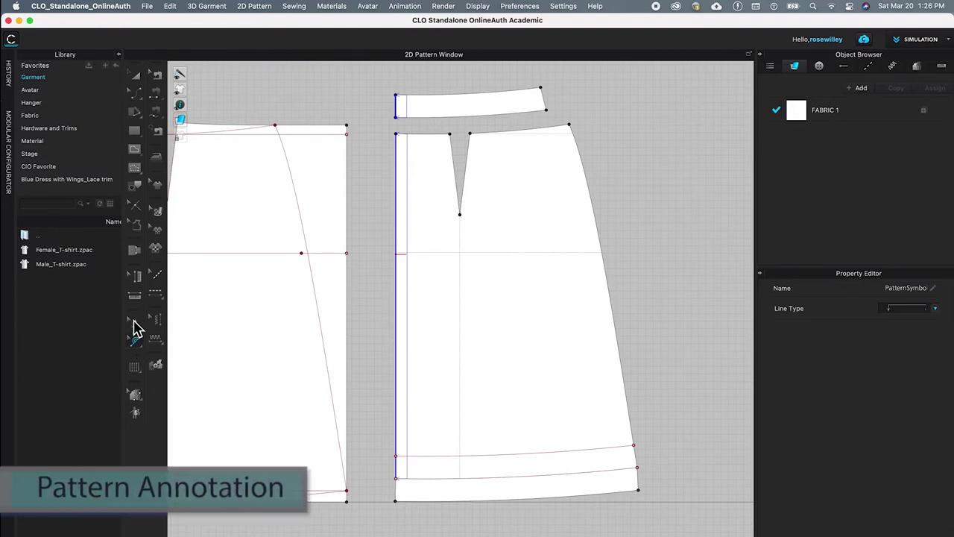
pyautogui.click(141, 352)
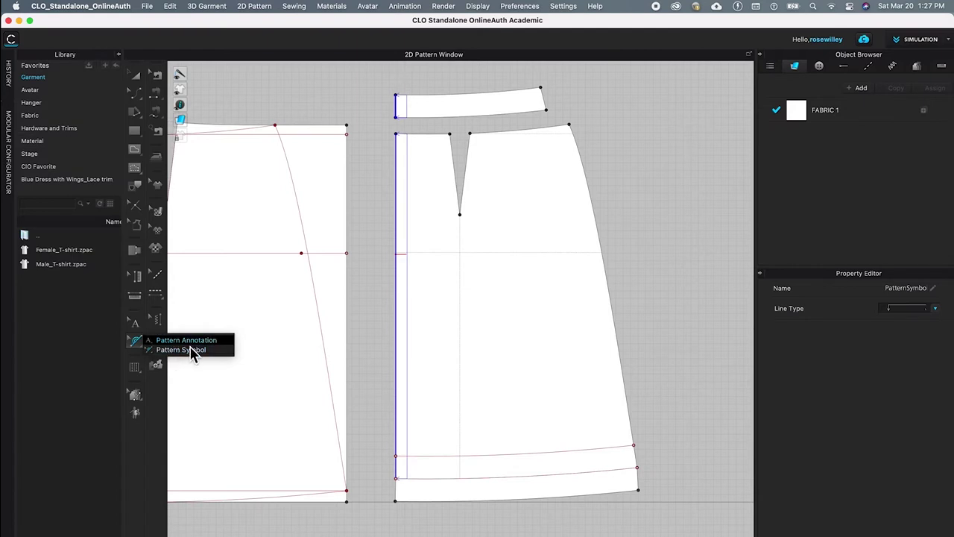
pyautogui.click(188, 342)
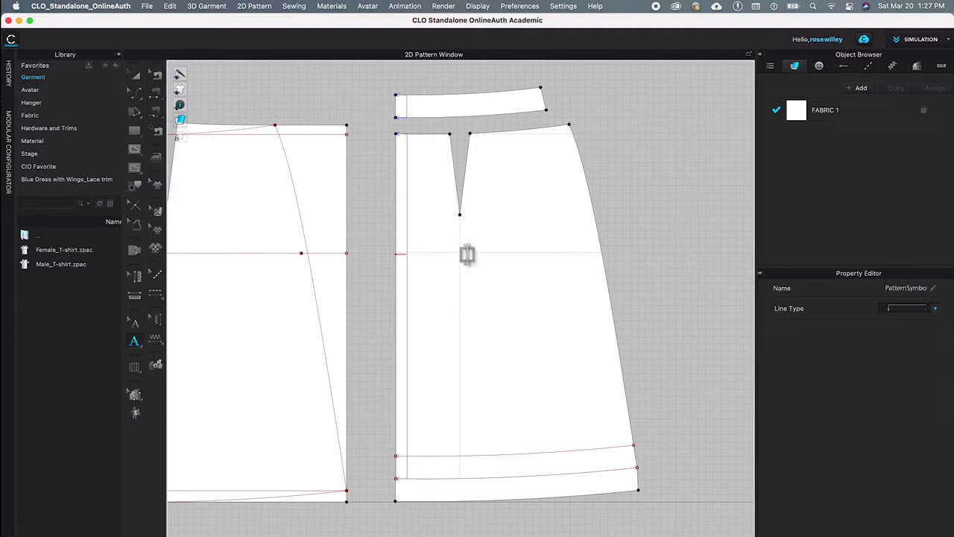
pyautogui.click(448, 258)
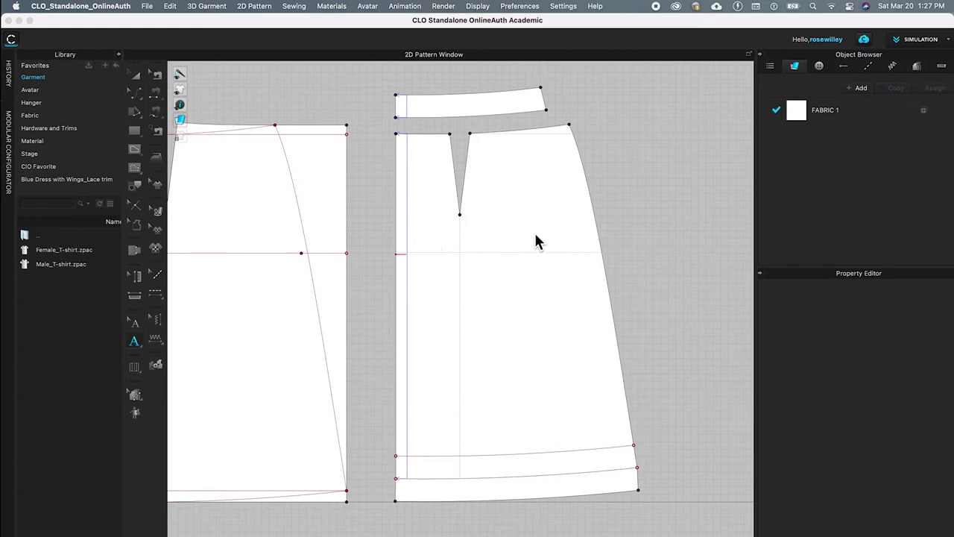
pyautogui.write('Hip Line')
# - Shift the Hip Line label slightly to the right along the hip line
pyautogui.click(136, 327)
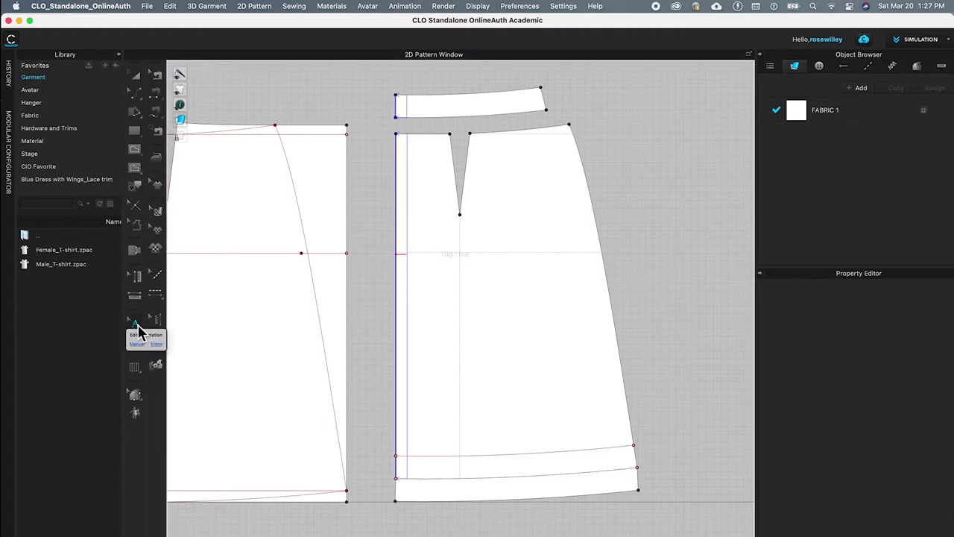
pyautogui.click(136, 326)
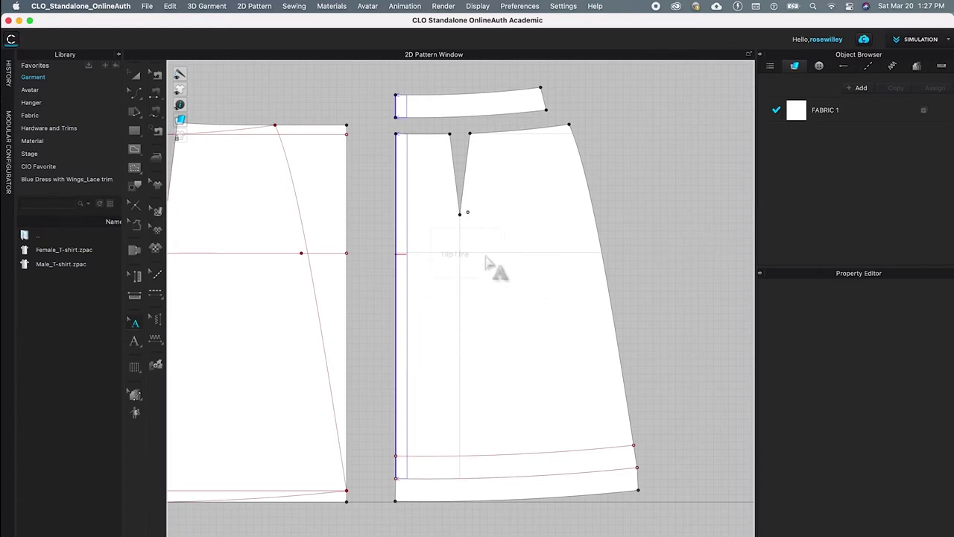
pyautogui.moveTo(466, 257); pyautogui.dragTo(488, 254)
# - Deselect the label, zoom out to show every skirt and waistband piece, and list the annotation tools
pyautogui.click(664, 200)
pyautogui.scroll(2, 529, 289)
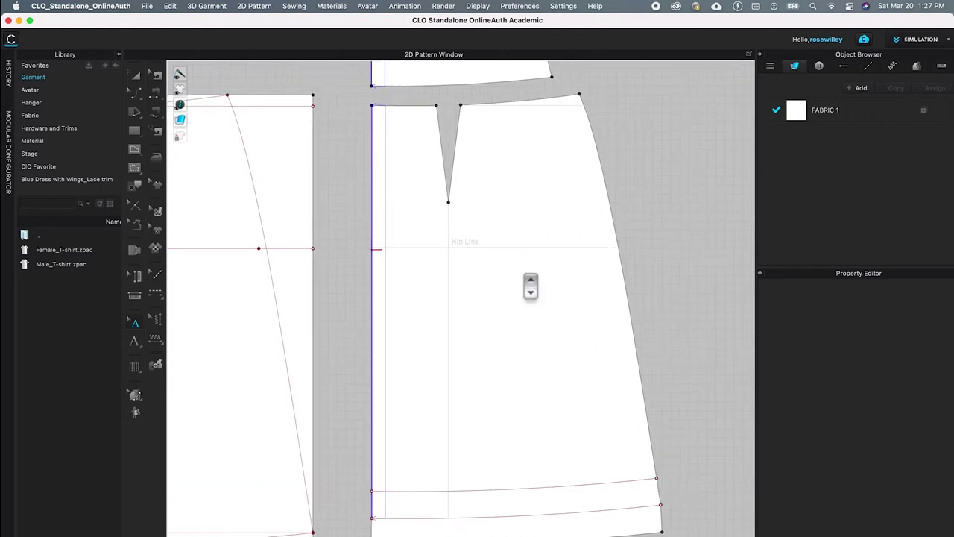
pyautogui.scroll(-4, 514, 287)
pyautogui.scroll(-4, 552, 262)
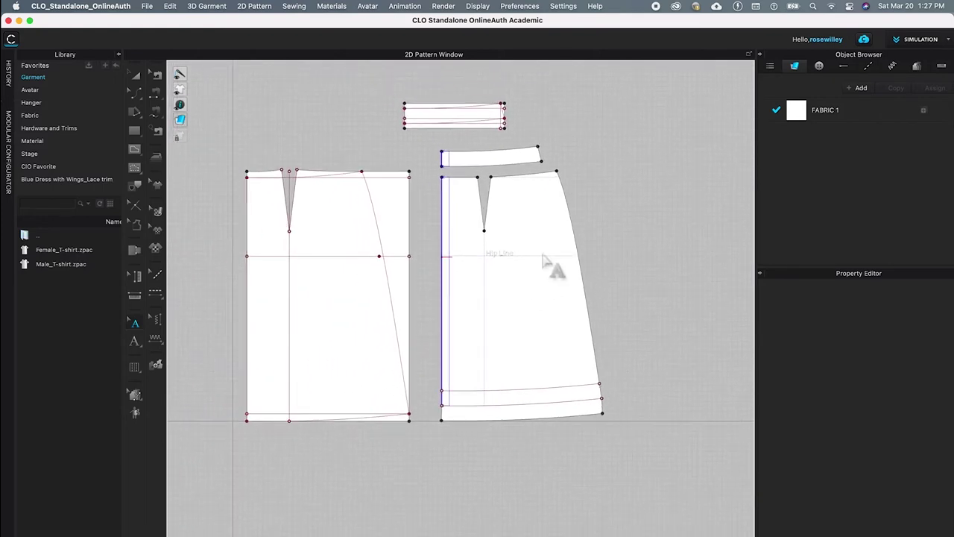
pyautogui.scroll(-1, 549, 266)
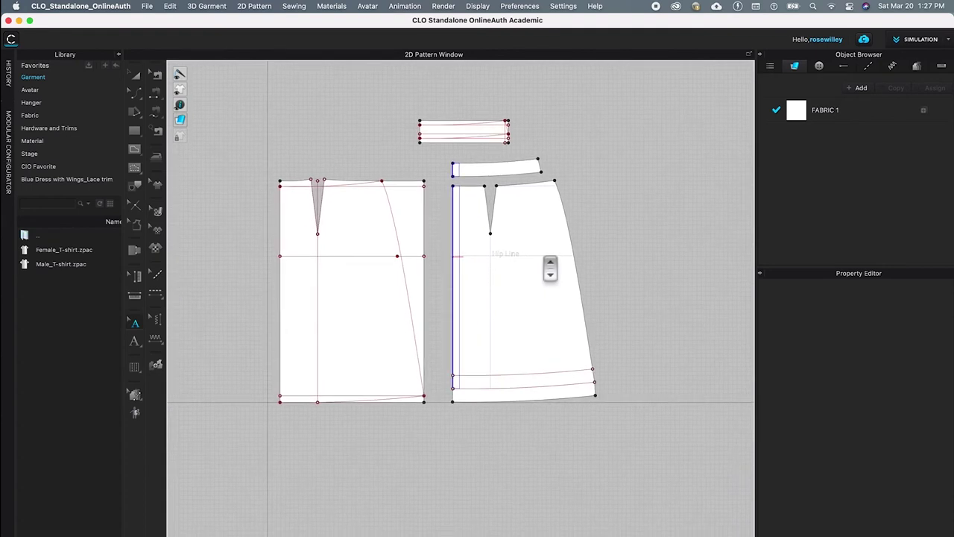
pyautogui.scroll(1, 565, 245)
pyautogui.scroll(-2, 565, 245)
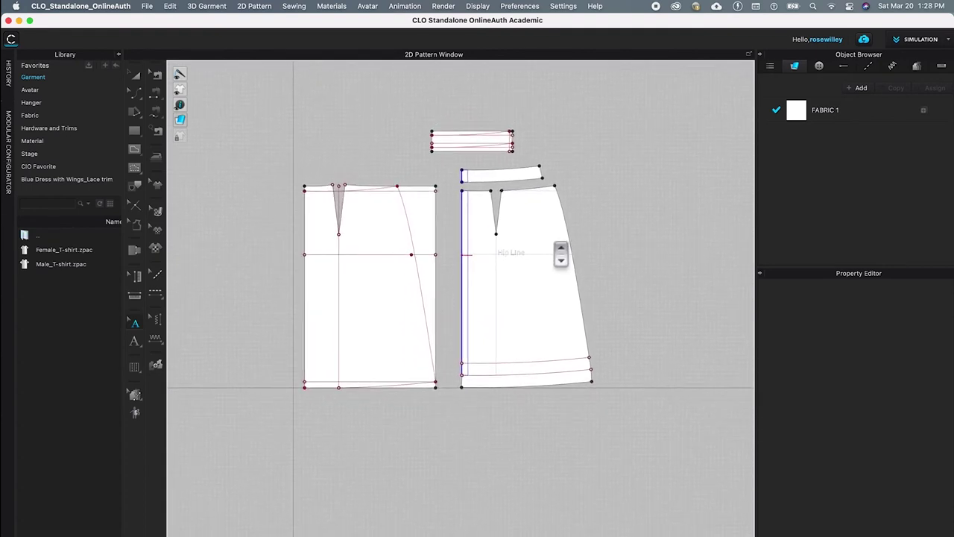
pyautogui.scroll(4, 569, 249)
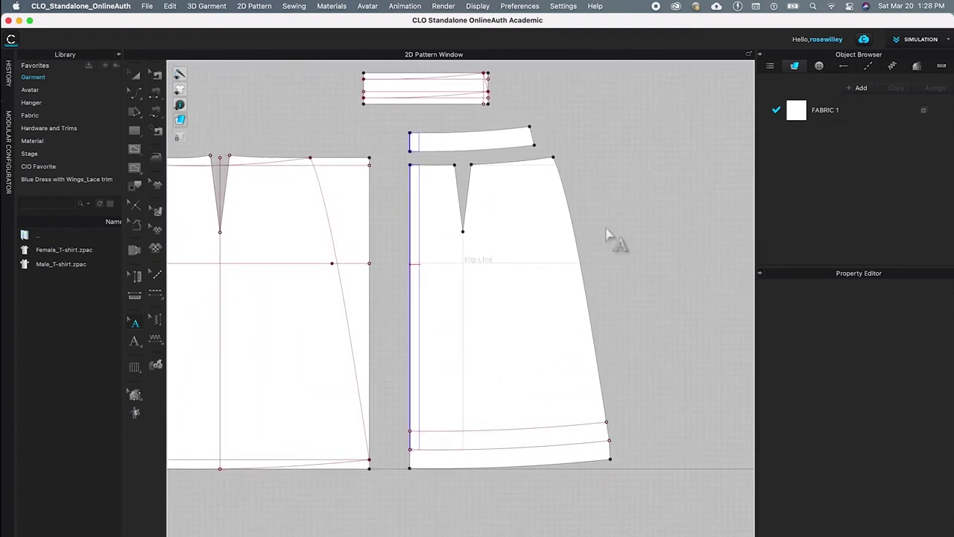
pyautogui.scroll(-2, 608, 237)
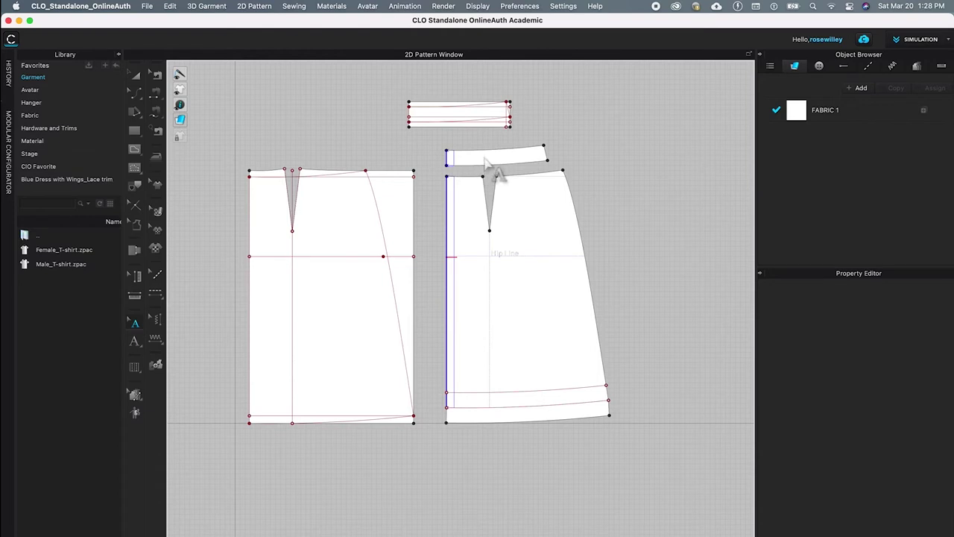
pyautogui.click(137, 347)
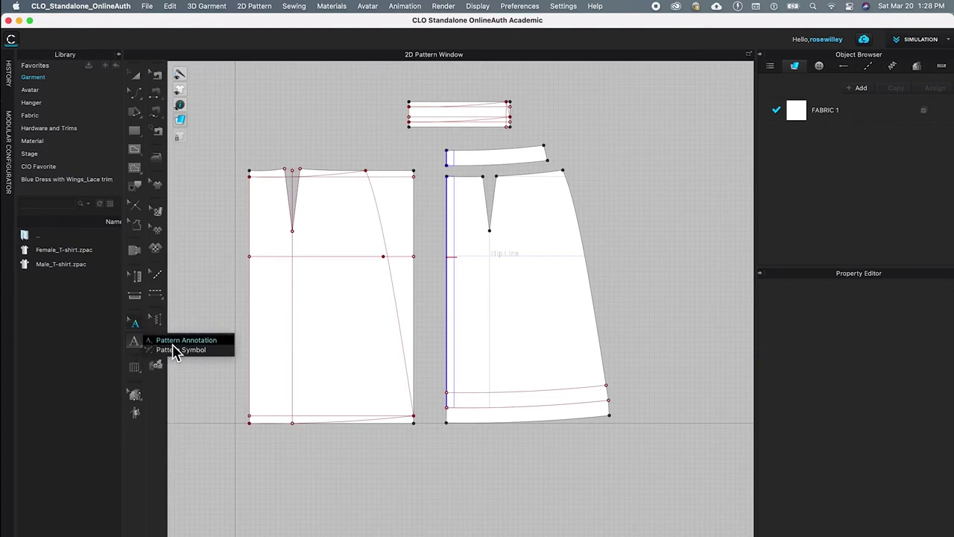
# - Annotate the waistband piece with the label 'Waistband L'
pyautogui.click(185, 345)
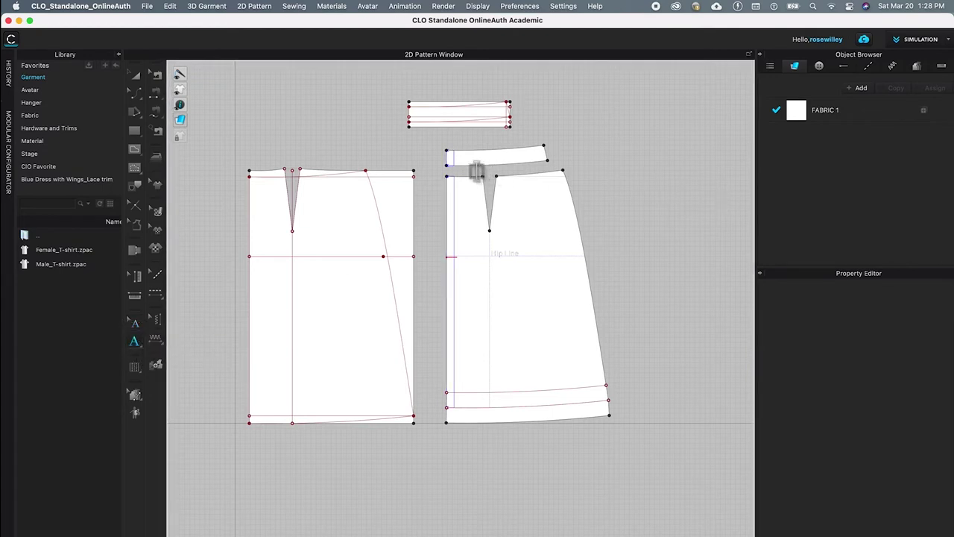
pyautogui.click(456, 161)
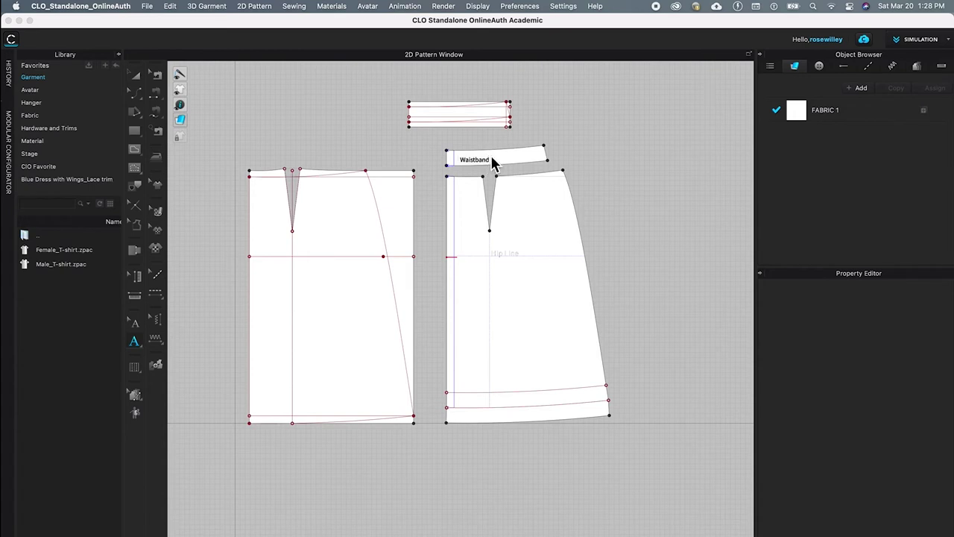
pyautogui.click(135, 334)
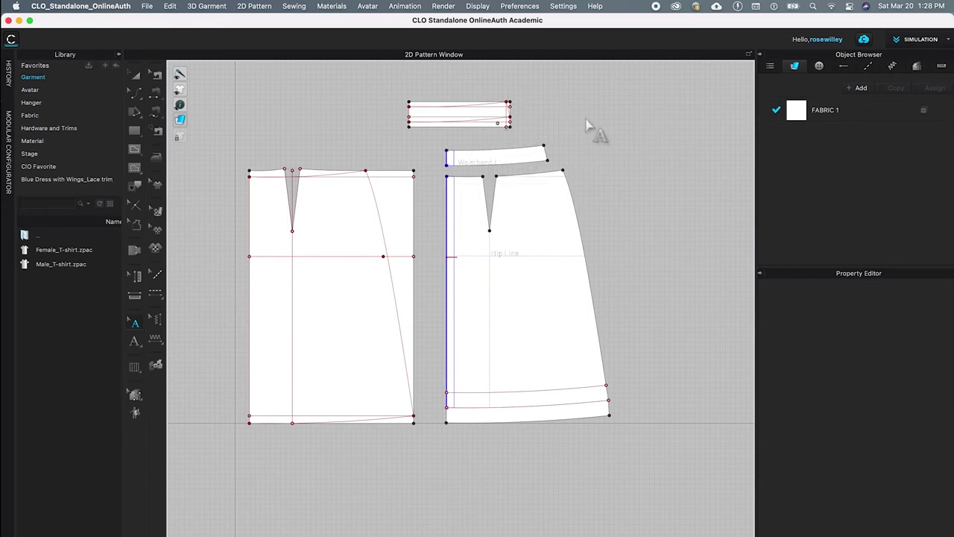
pyautogui.scroll(2, 542, 142)
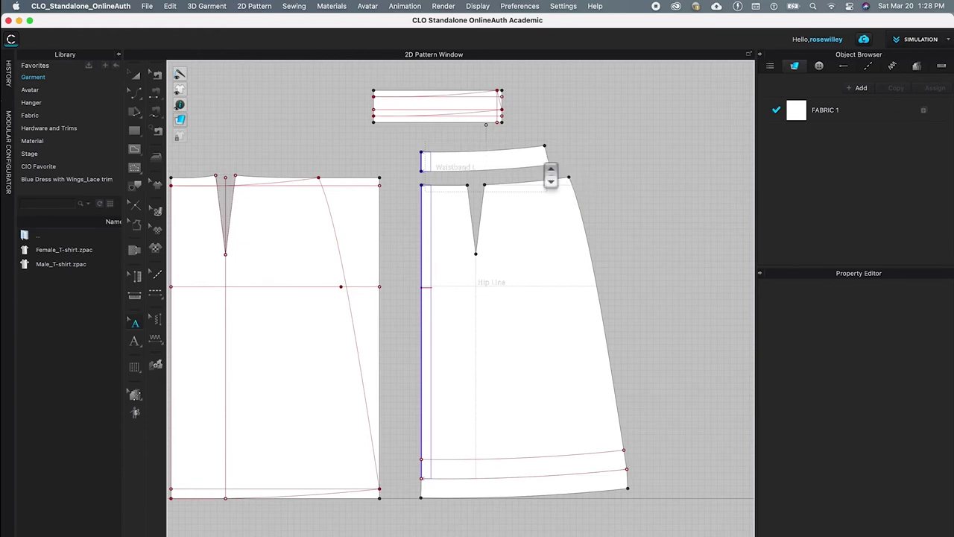
pyautogui.scroll(-1, 518, 145)
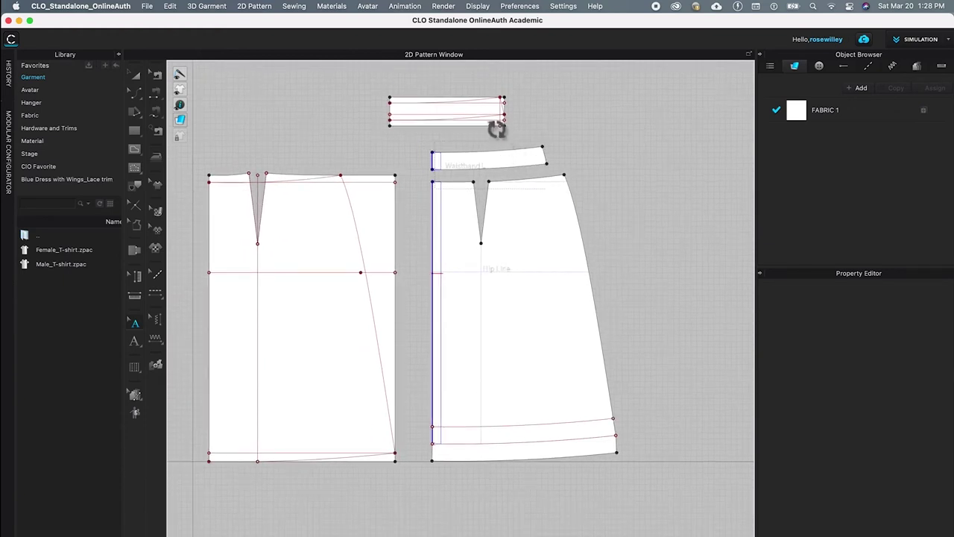
pyautogui.click(472, 173)
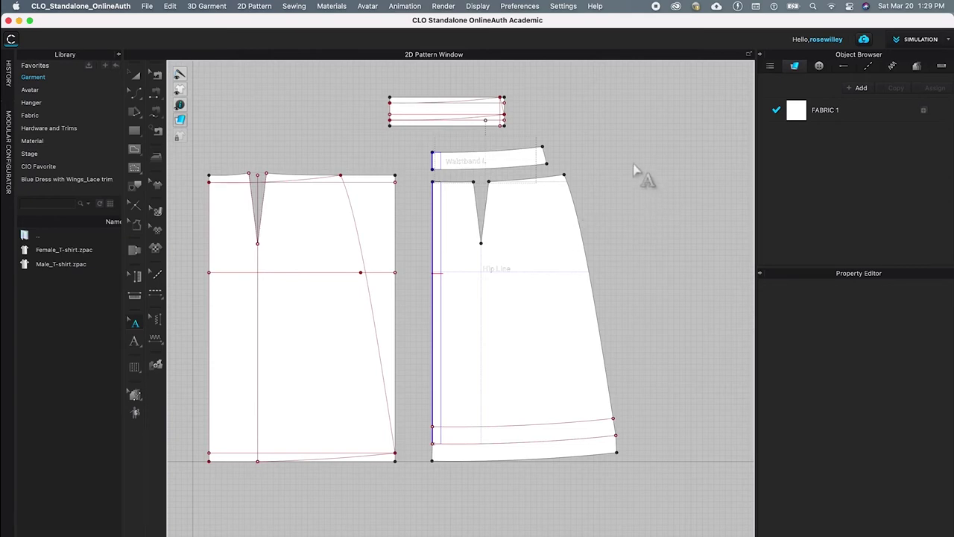
pyautogui.scroll(-3, 701, 246)
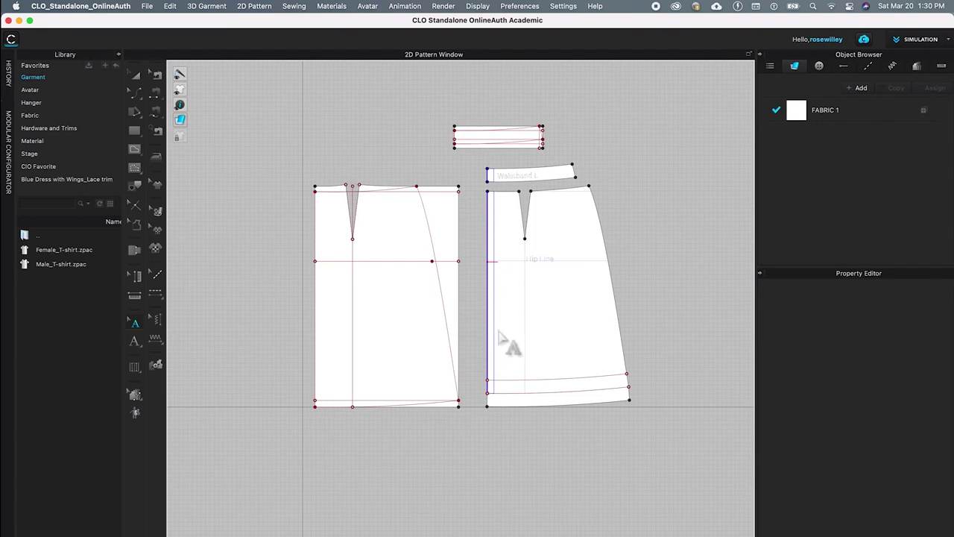
# - Move the front skirt panel with Transform Pattern above the band and back skirt
pyautogui.click(137, 78)
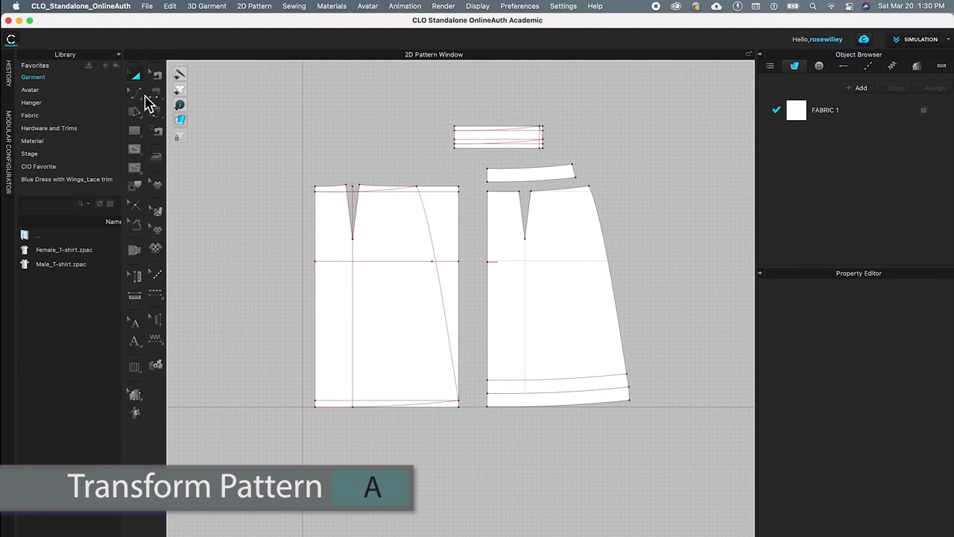
pyautogui.moveTo(242, 142); pyautogui.dragTo(486, 460)
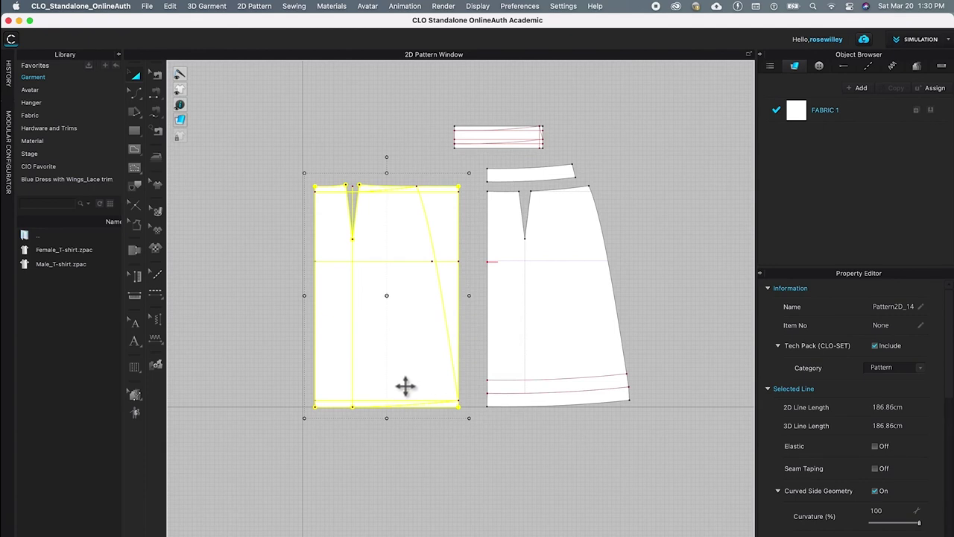
pyautogui.moveTo(405, 385); pyautogui.dragTo(649, 117)
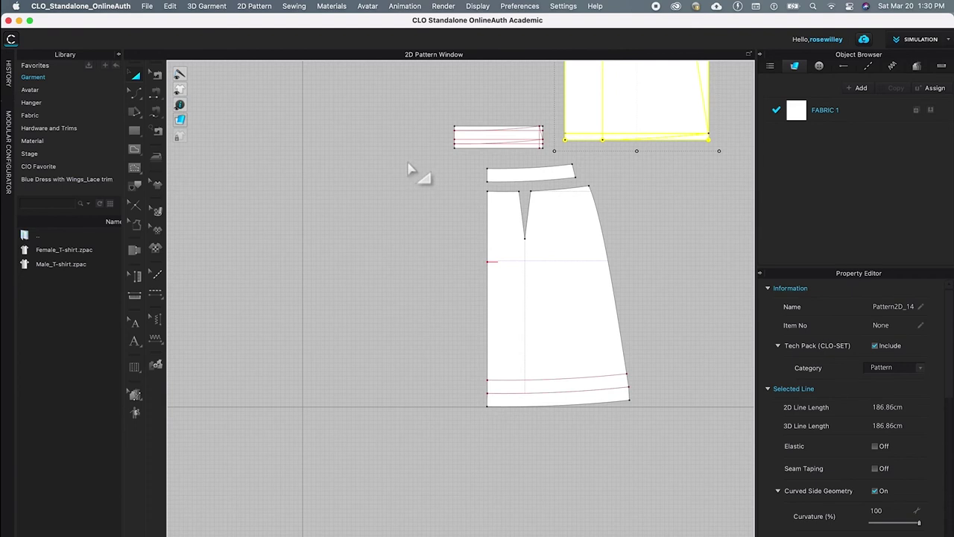
pyautogui.scroll(-5, 412, 173)
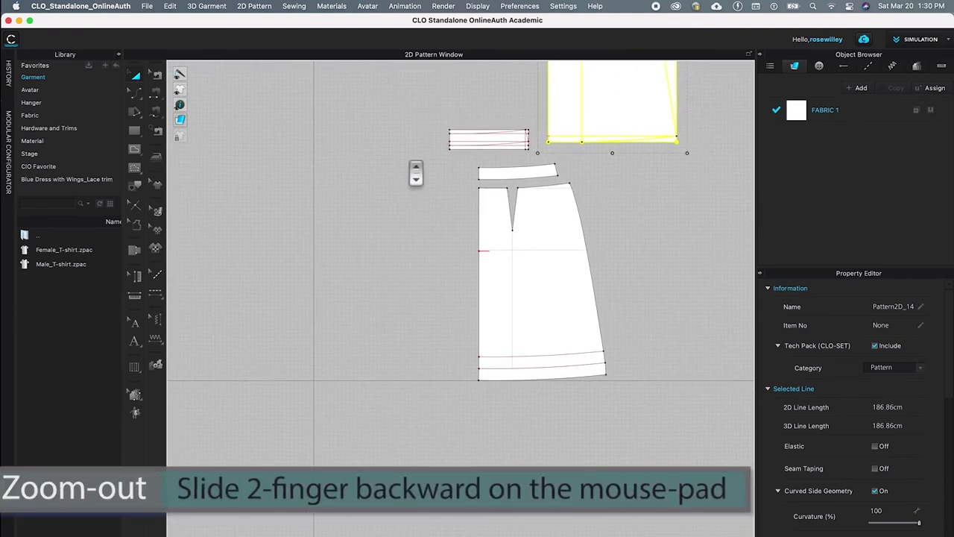
pyautogui.scroll(-5, 415, 178)
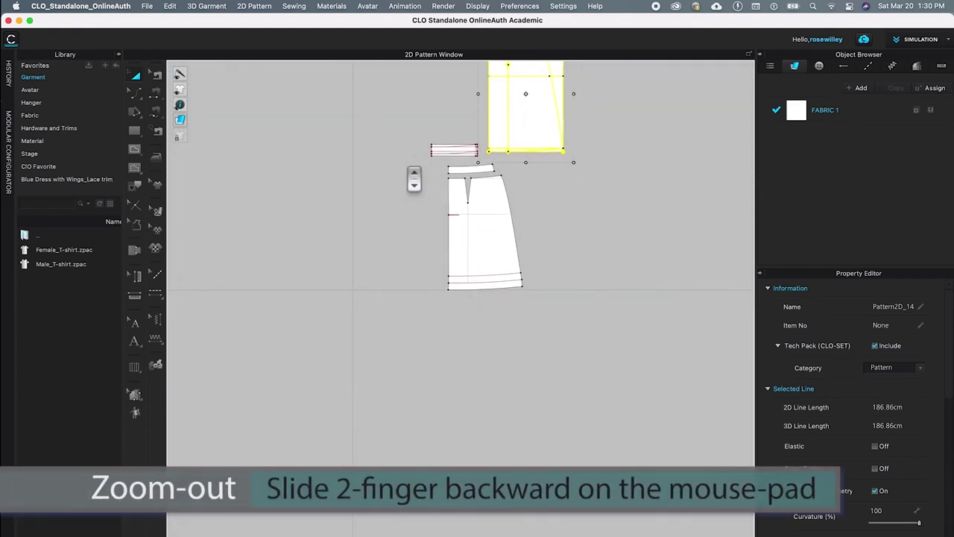
pyautogui.scroll(-3, 413, 179)
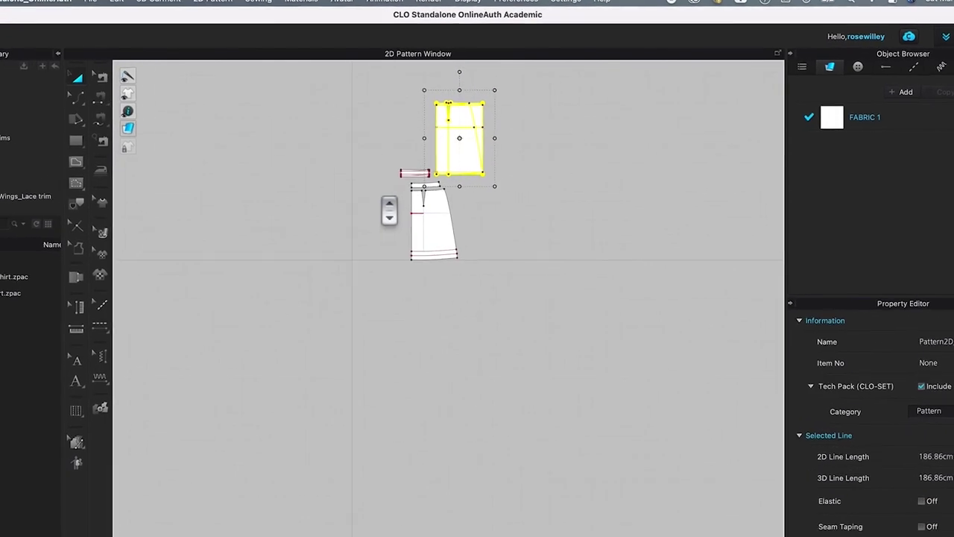
pyautogui.scroll(3, 387, 211)
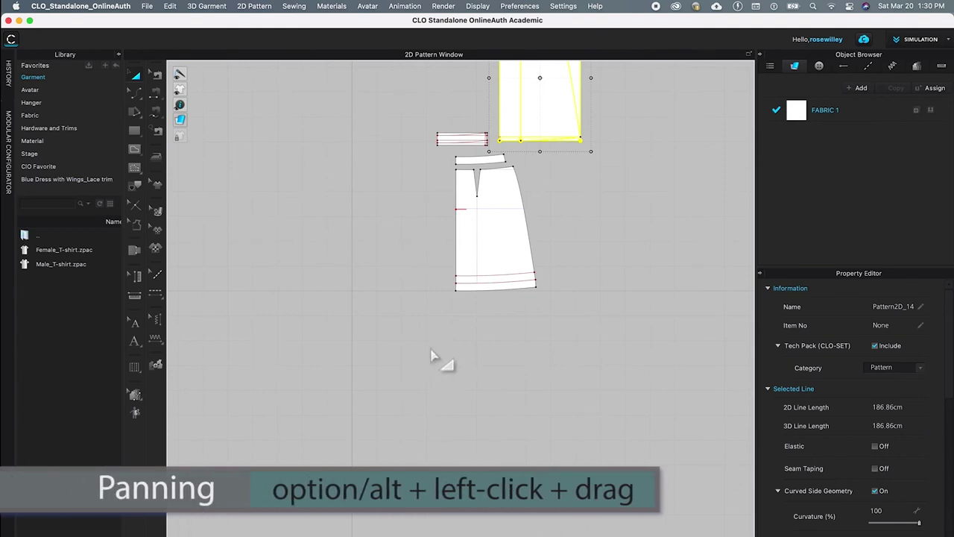
pyautogui.keyDown('alt'); pyautogui.moveTo(633, 215); pyautogui.dragTo(554, 341); pyautogui.keyUp('alt')
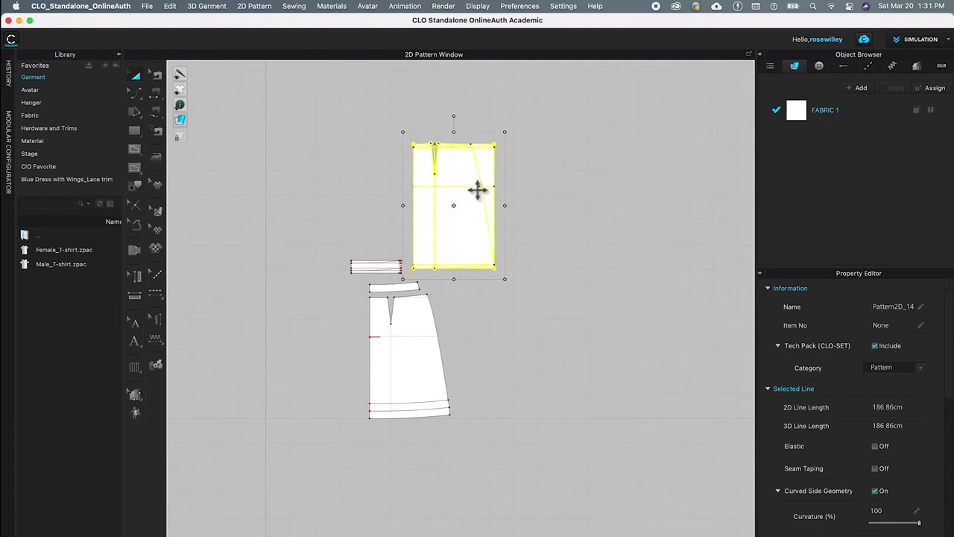
# - Reposition the narrow rectangular band directly above the front skirt panel
pyautogui.click(579, 155)
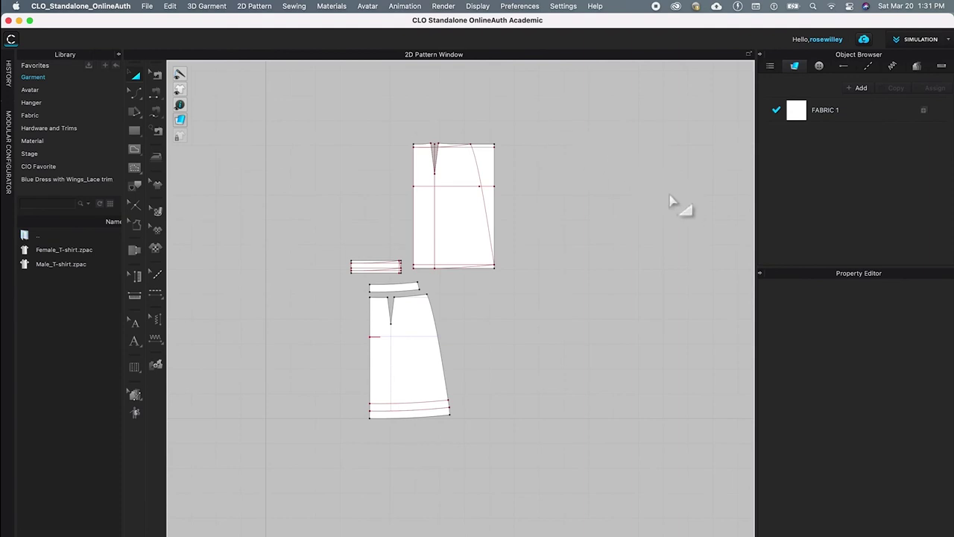
pyautogui.moveTo(296, 241); pyautogui.dragTo(412, 283)
pyautogui.hotkey('ctrl', 'v')
pyautogui.click(464, 134)
pyautogui.click(611, 417)
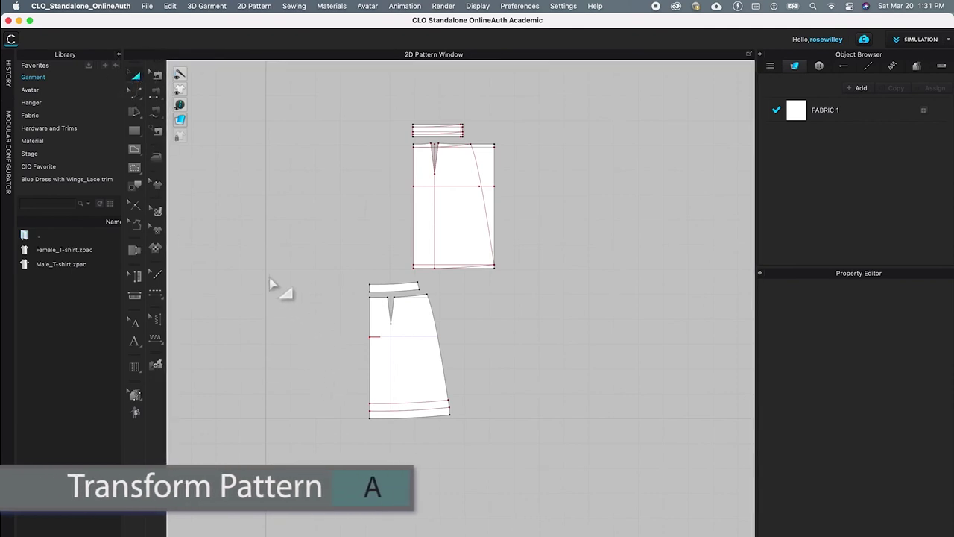
# - Copy the back skirt and waistband, and paste the duplicate level with the original, to its right
pyautogui.moveTo(291, 261); pyautogui.dragTo(546, 459)
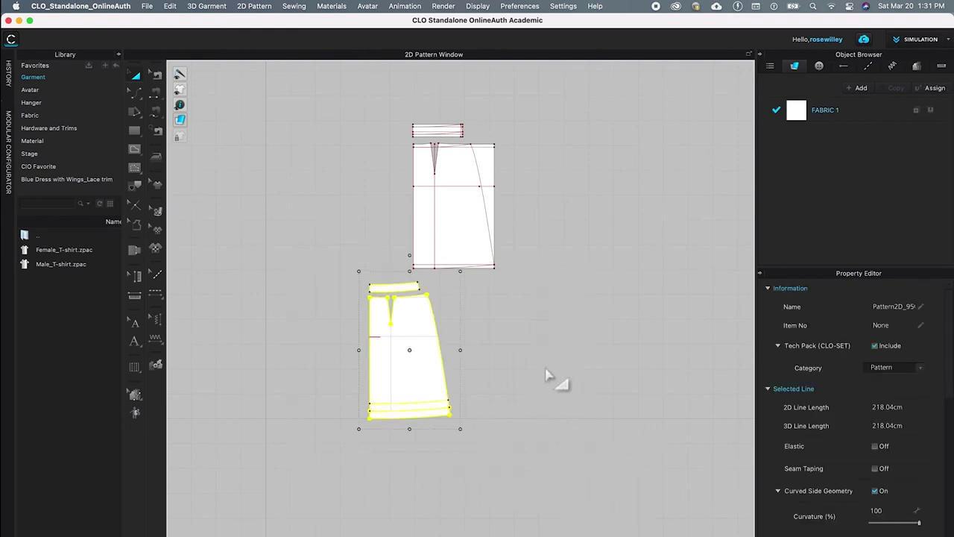
pyautogui.press('super+c')
pyautogui.press('super+v')
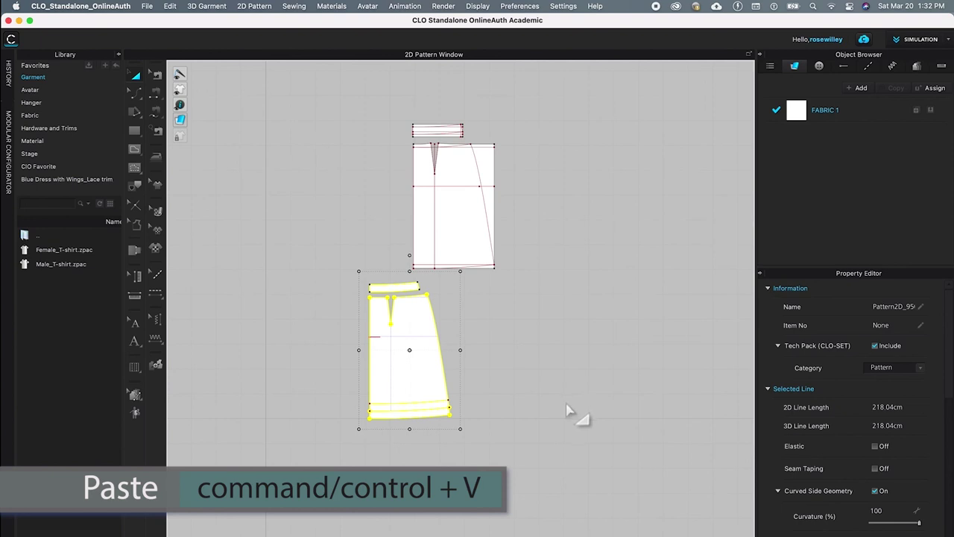
pyautogui.press('super+v')
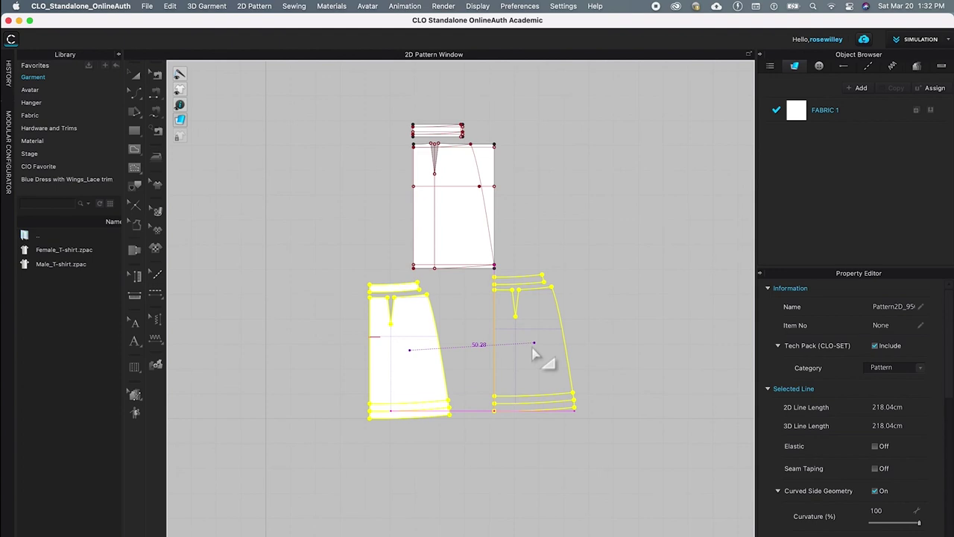
pyautogui.keyDown('shift'); pyautogui.click(532, 356); pyautogui.keyUp('shift')
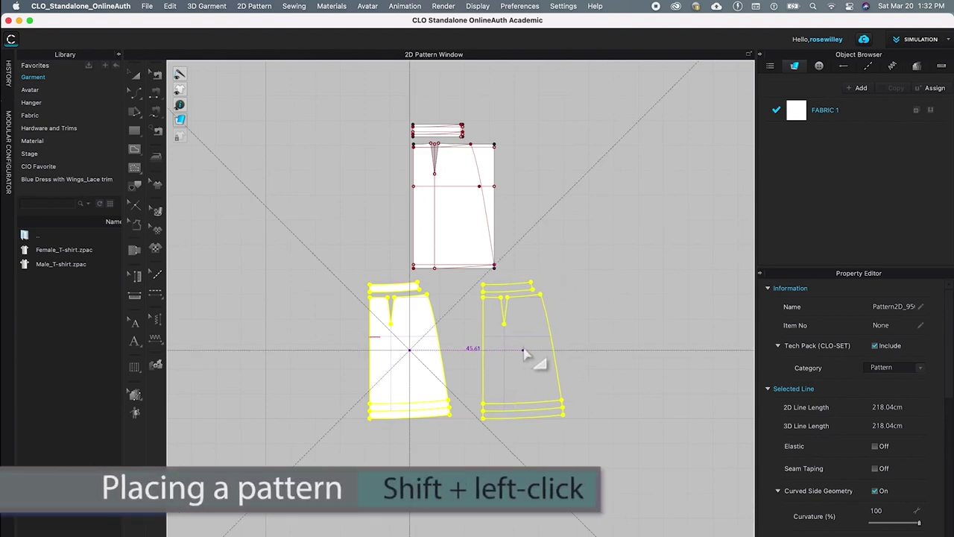
pyautogui.keyDown('shift'); pyautogui.click(525, 350); pyautogui.keyUp('shift')
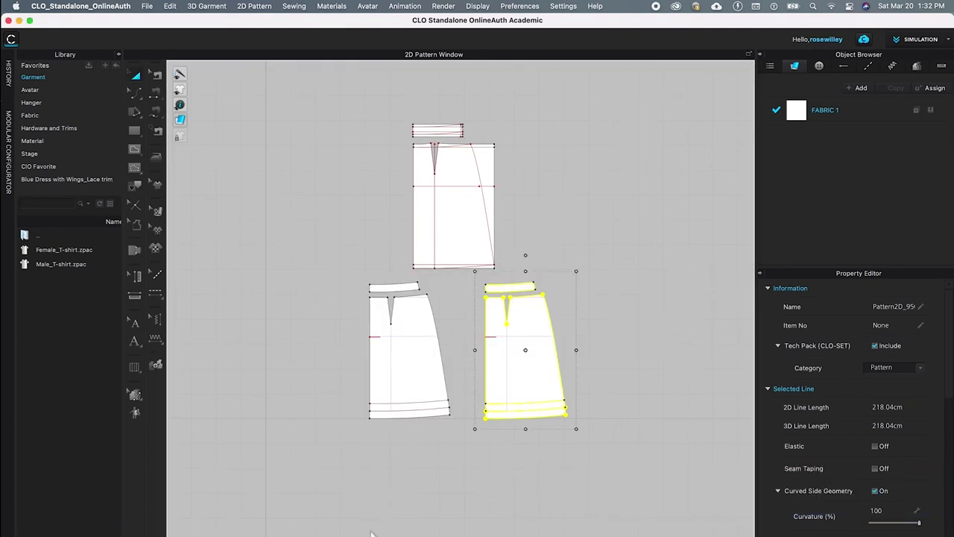
pyautogui.click(633, 321)
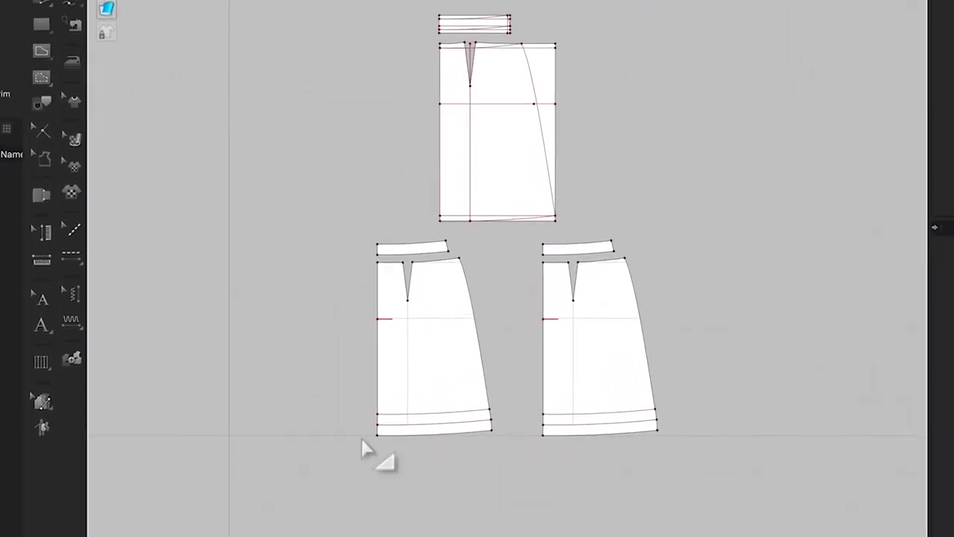